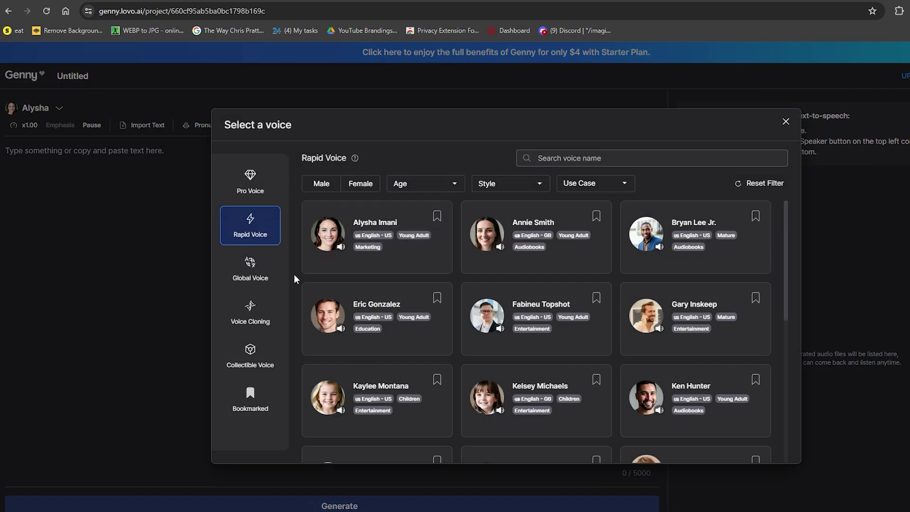
# Step: Show the Global Voice multilingual catalogue and open its Language filter list
pyautogui.click(250, 268)
pyautogui.scroll(-10, 440, 300)
pyautogui.scroll(-3, 441, 301)
pyautogui.click(425, 183)
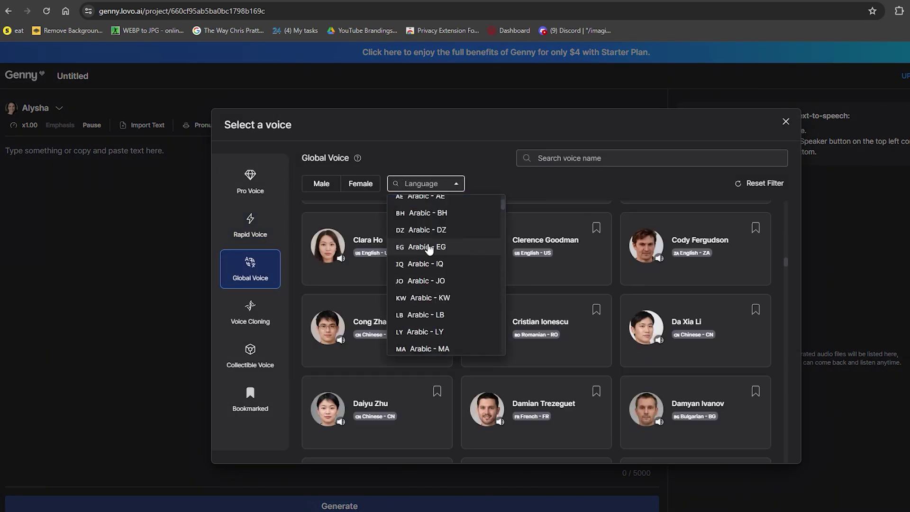
pyautogui.scroll(-5, 431, 256)
pyautogui.scroll(-3, 432, 256)
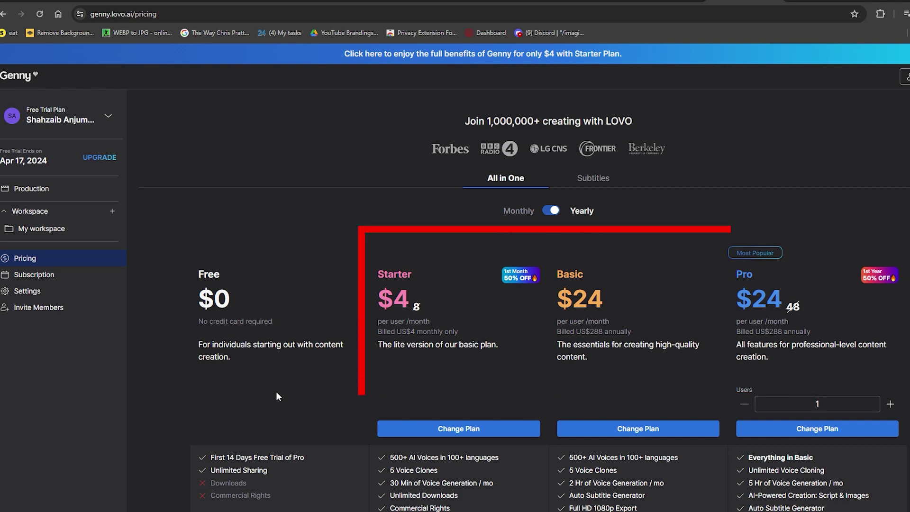
pyautogui.scroll(-3, 275, 392)
pyautogui.scroll(-5, 595, 212)
pyautogui.scroll(-3, 595, 212)
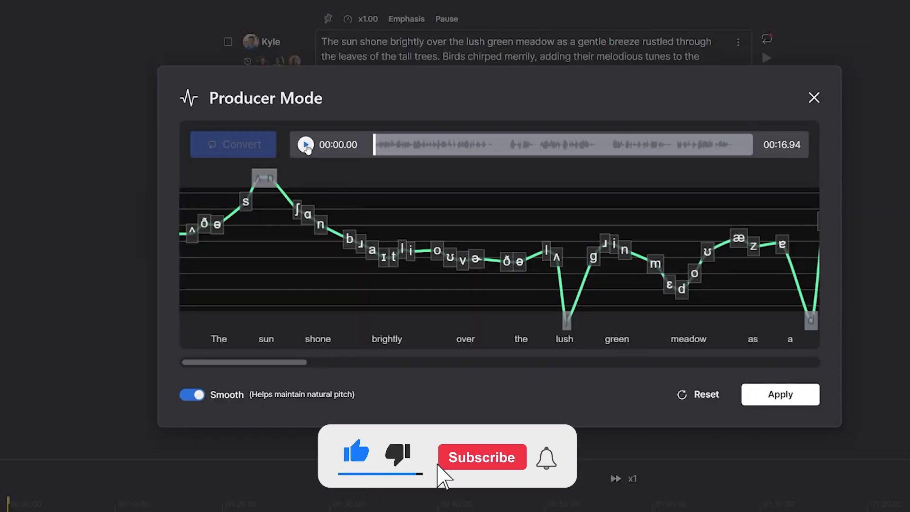
# Step: Play the Producer Mode speech to hear it
pyautogui.click(306, 145)
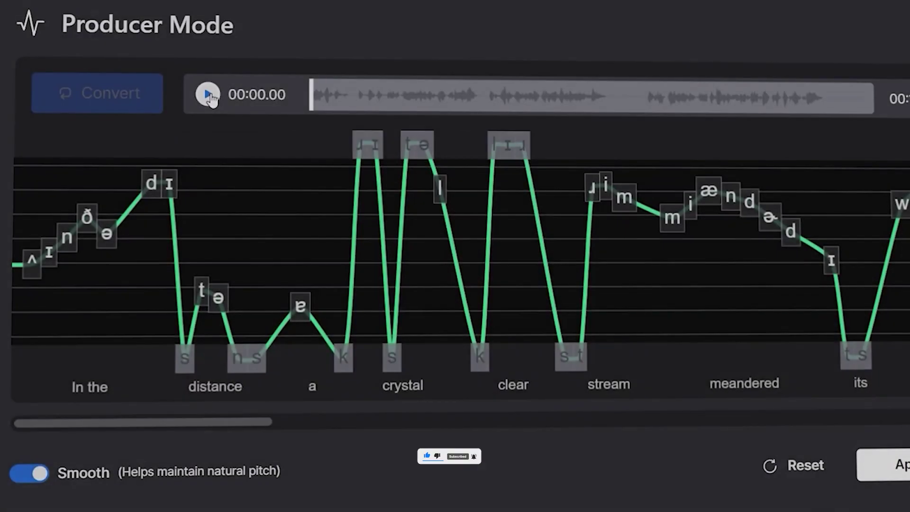
pyautogui.click(208, 95)
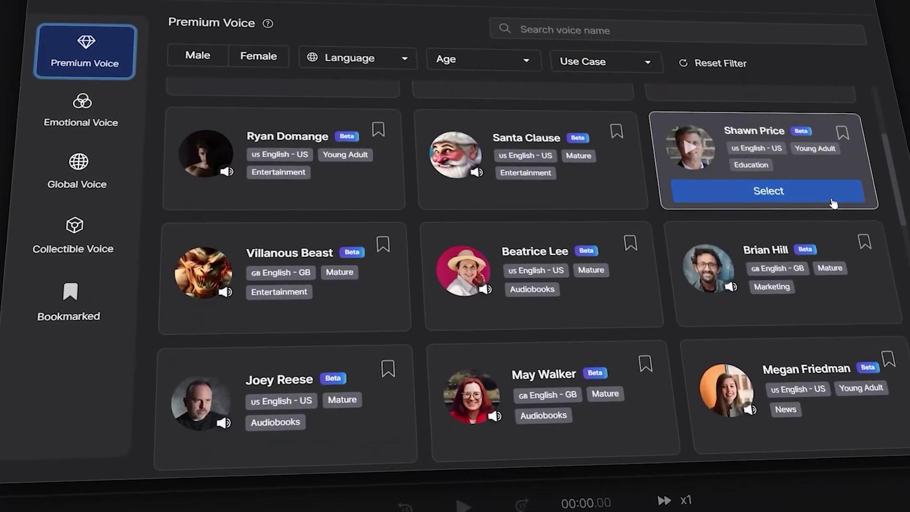
pyautogui.scroll(-2, 834, 203)
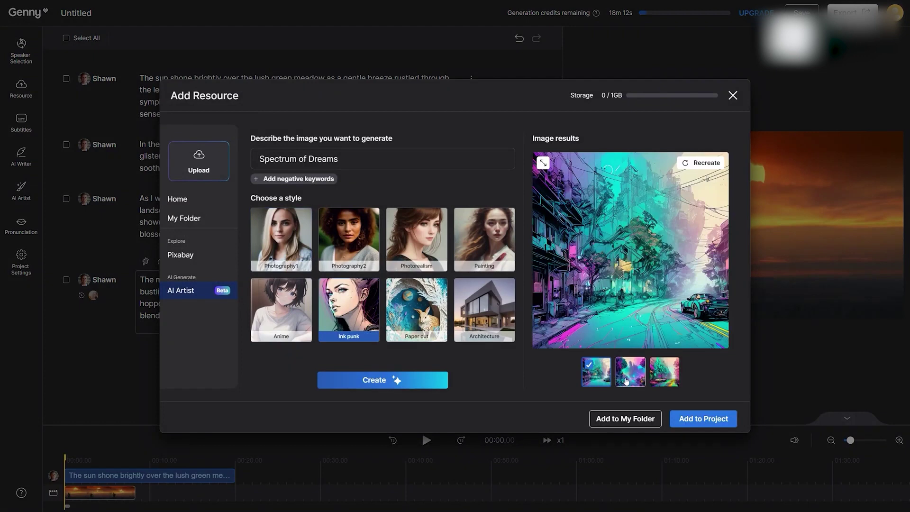
# Step: Pick a different preview image and apply the Ink punk style to 'Spectrum of Dreams'
pyautogui.click(630, 372)
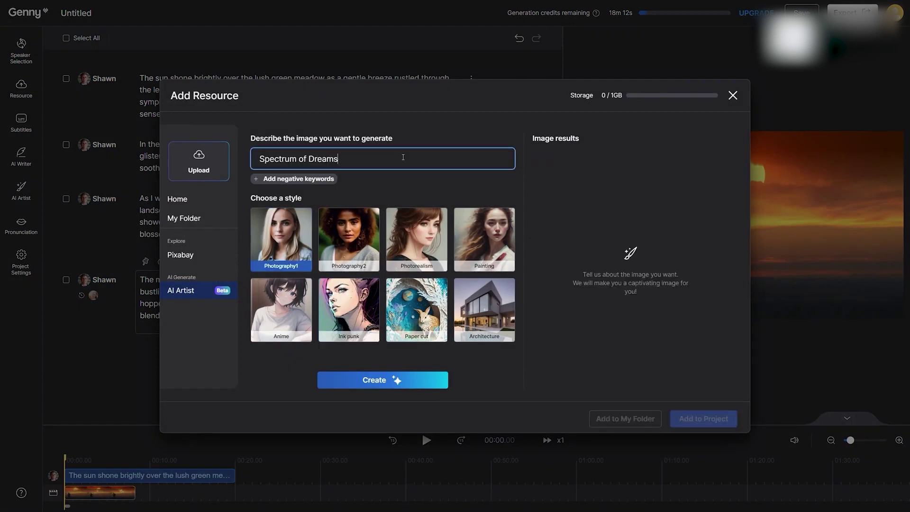
pyautogui.click(366, 327)
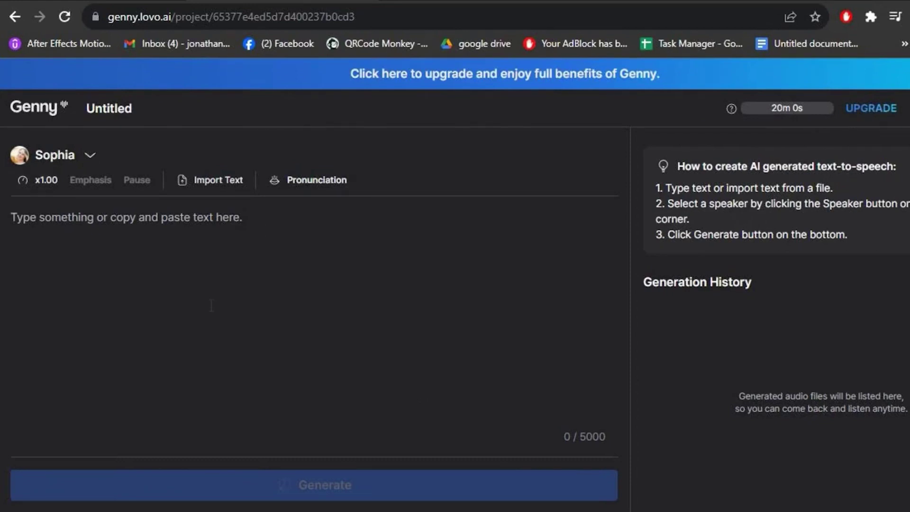
# Step: Set the speaker to Bryan Lee Jr. from the Rapid Voice collection
pyautogui.click(96, 153)
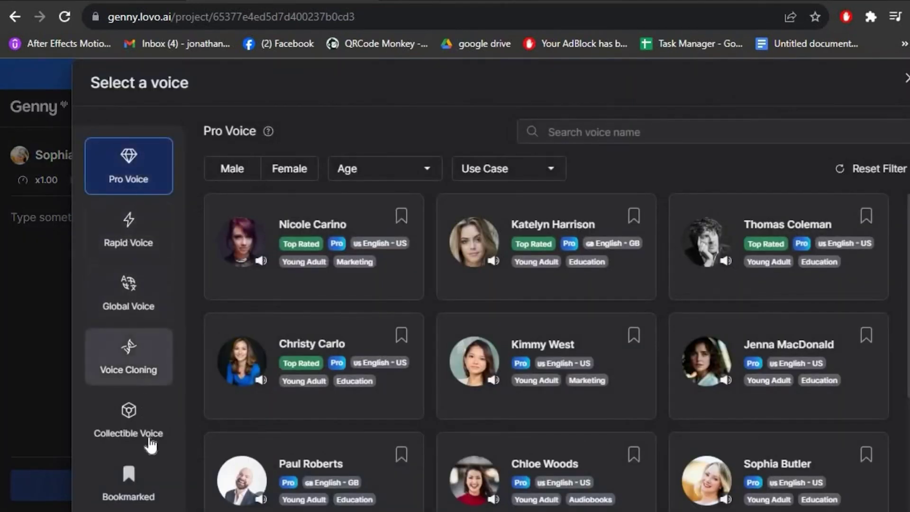
pyautogui.click(128, 229)
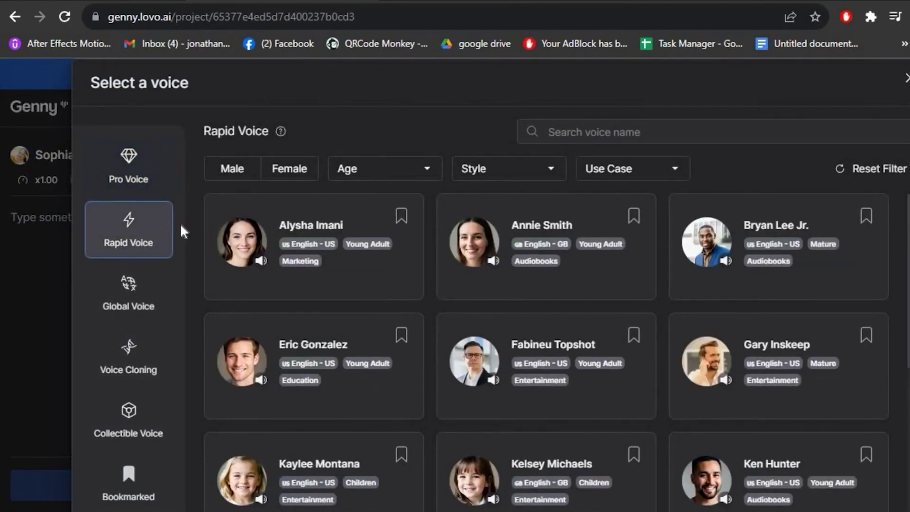
pyautogui.moveTo(778, 246)
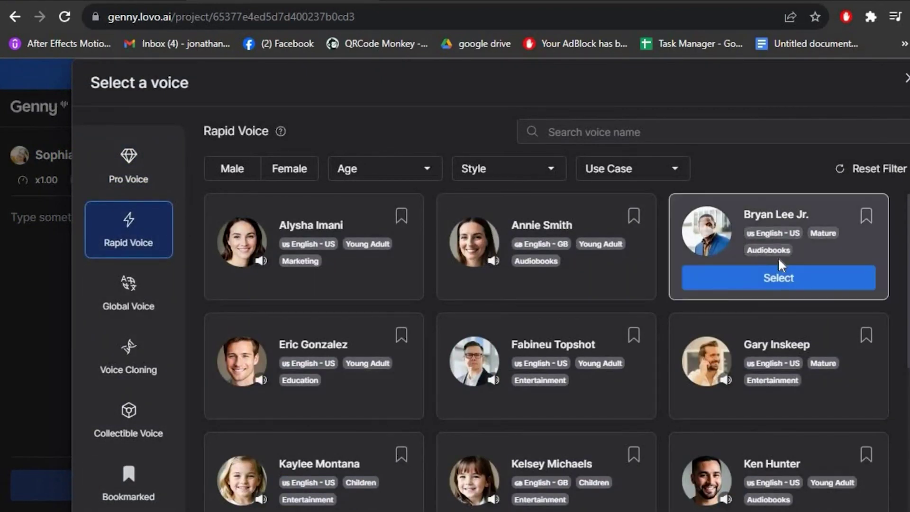
pyautogui.click(784, 278)
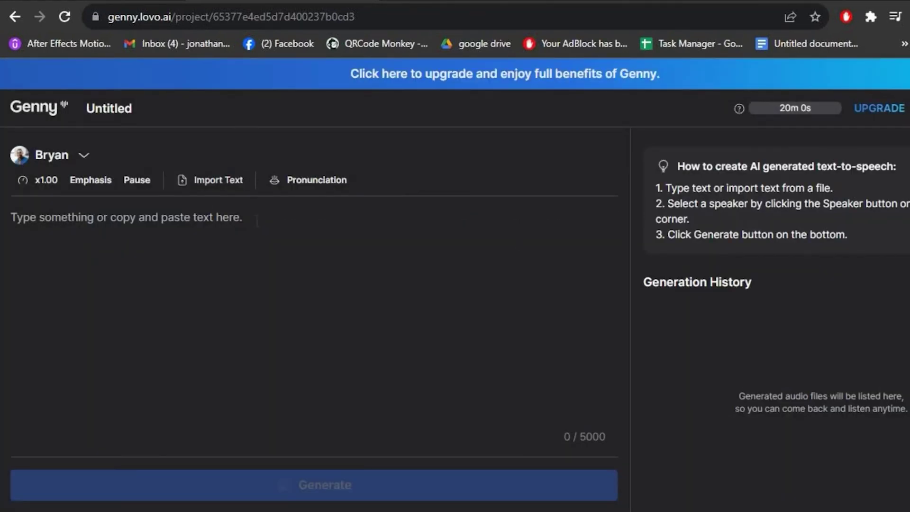
# Step: Paste the welcome script, generate the voiceover, and play it
pyautogui.write("Hi there, welcome to Genny. The Simple mode is perfect for creating single speaker short voiceovers. Simply pick your preferred speaker, type or copy and paste your script. Then, click the 'Generate' button to generate your voiceover in seconds. You will see the voiceover output on the right for you to freely share or download. For more advanced capabilities, video editing, or longer multi-speaker voiceover production, please checkout the Advanced mode instead. Your creative journey now awaits, get started now.")
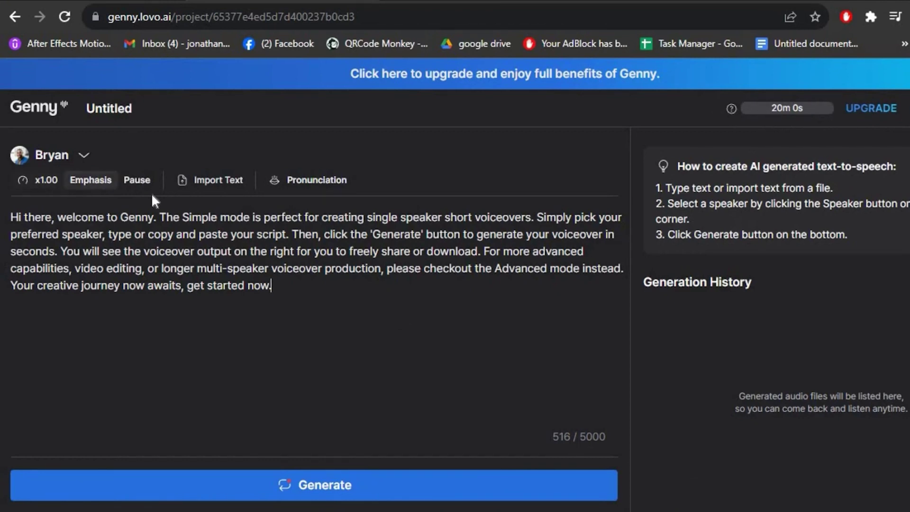
pyautogui.click(39, 179)
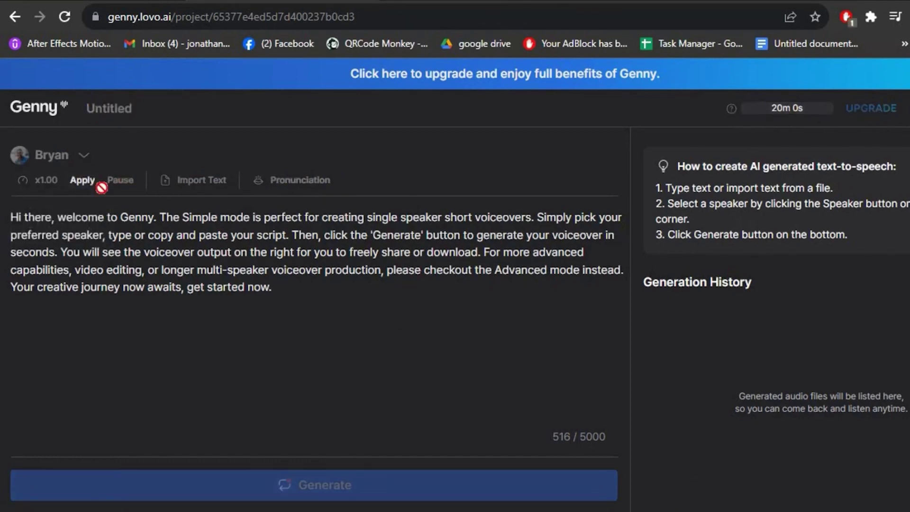
pyautogui.click(84, 180)
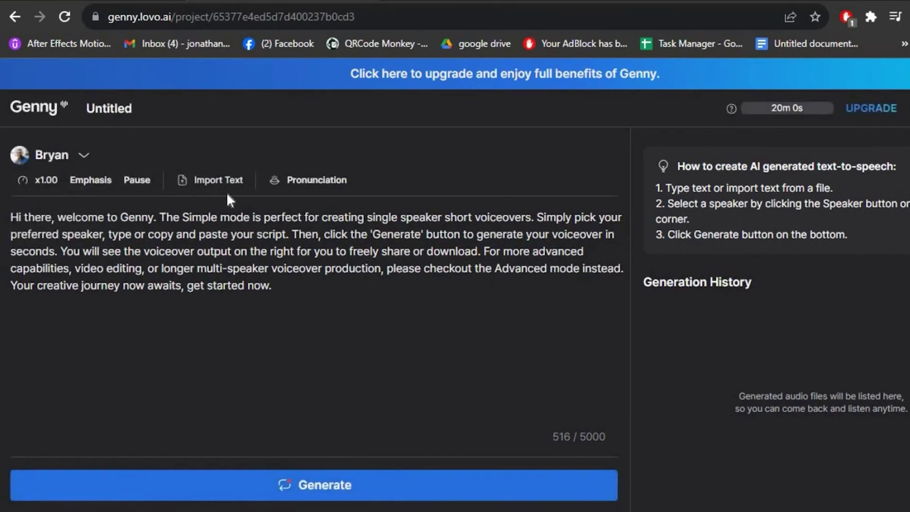
pyautogui.click(418, 478)
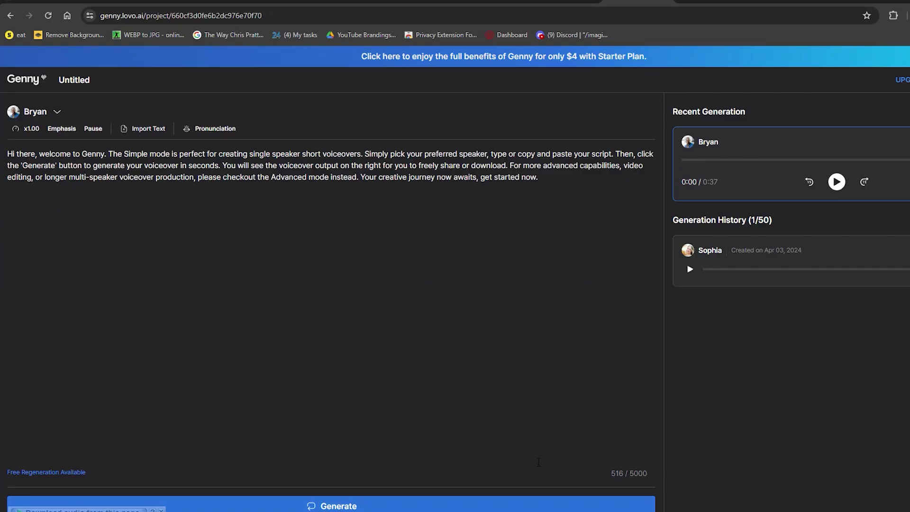
pyautogui.click(836, 182)
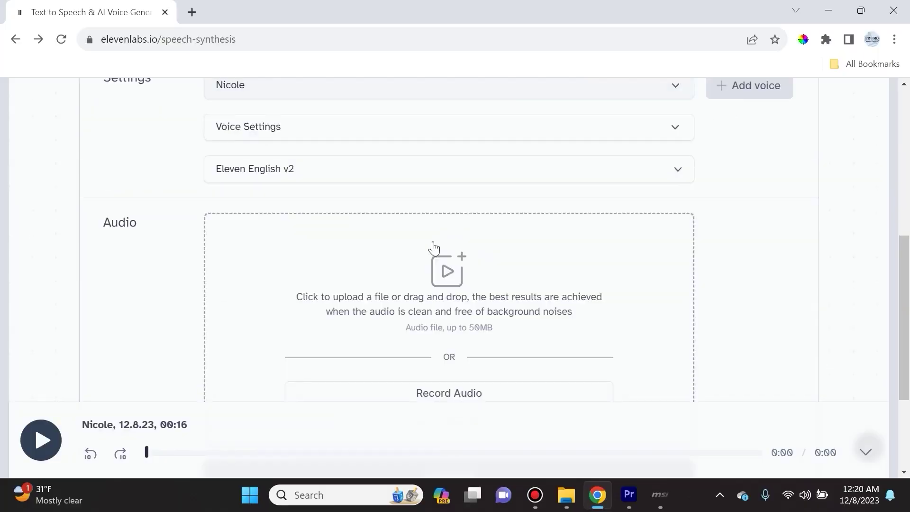
pyautogui.scroll(-3, 441, 249)
pyautogui.scroll(-3, 455, 335)
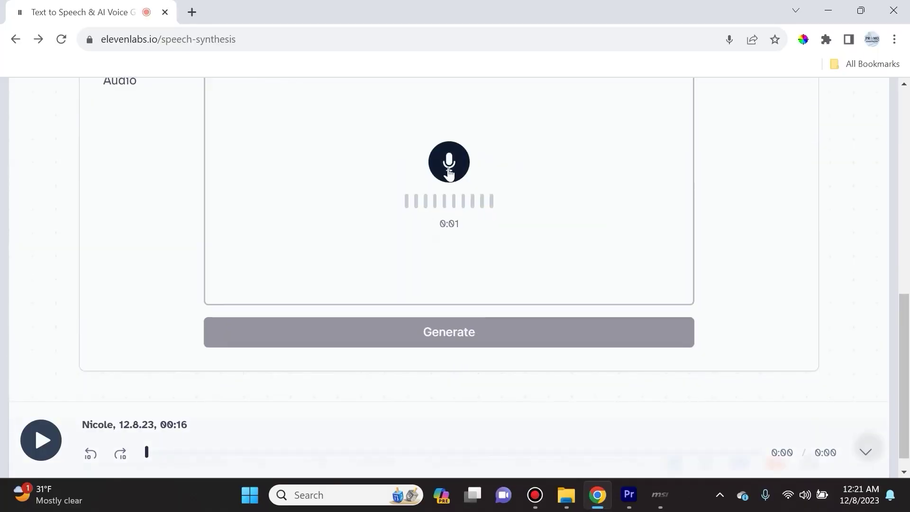
# Step: Record a short mic sample and convert it to Nicole's voice
pyautogui.click(450, 170)
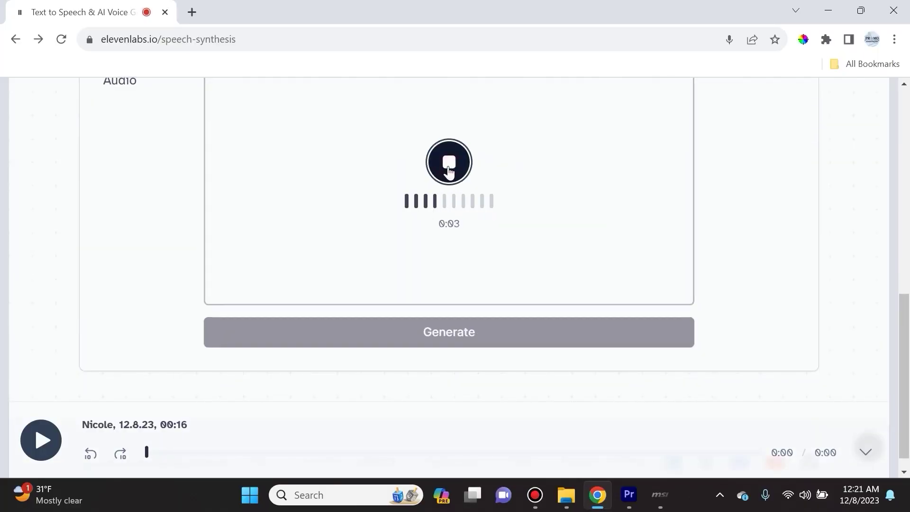
pyautogui.click(450, 169)
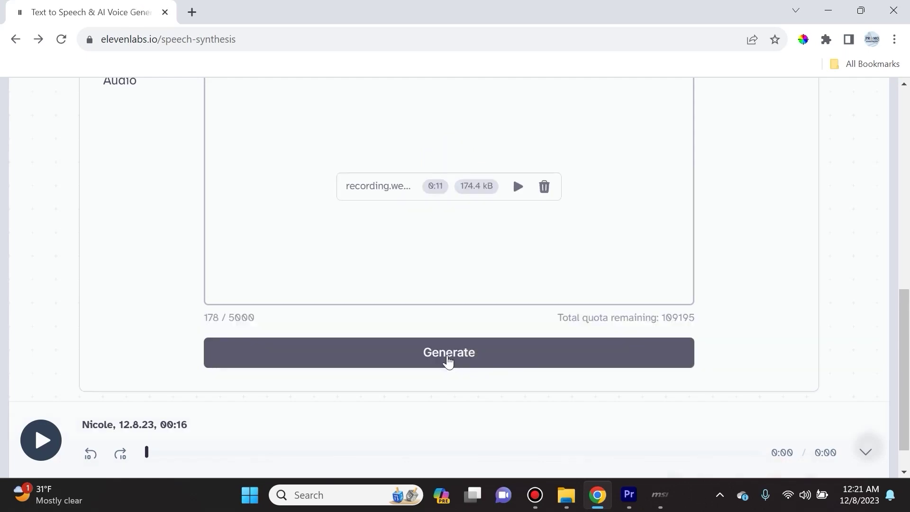
pyautogui.click(447, 354)
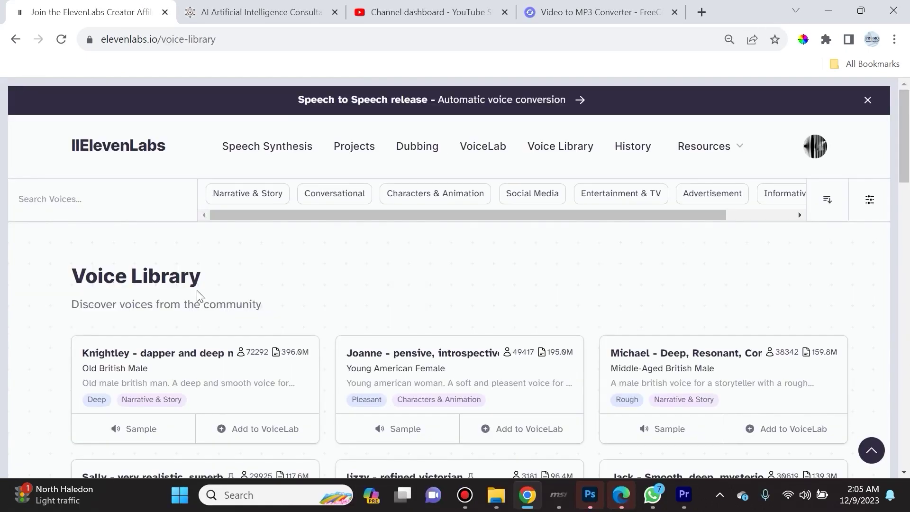
pyautogui.scroll(-1, 481, 300)
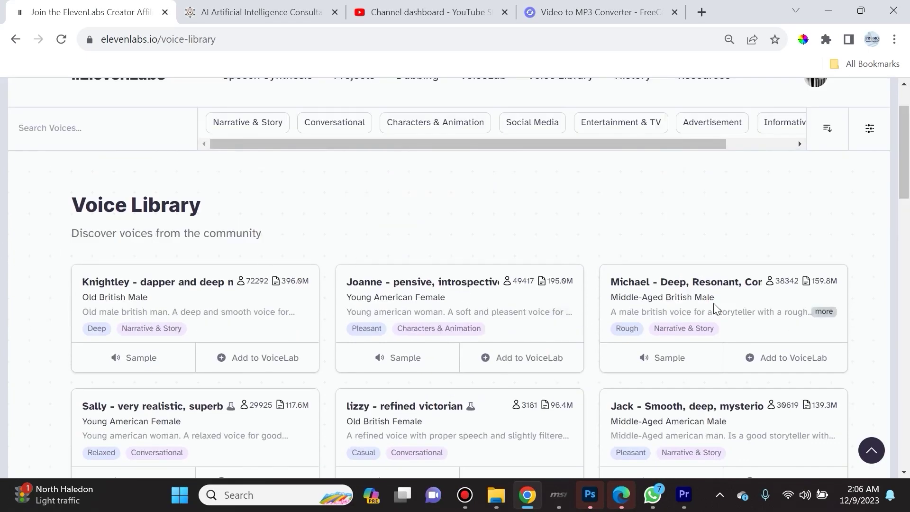
pyautogui.scroll(-1, 713, 302)
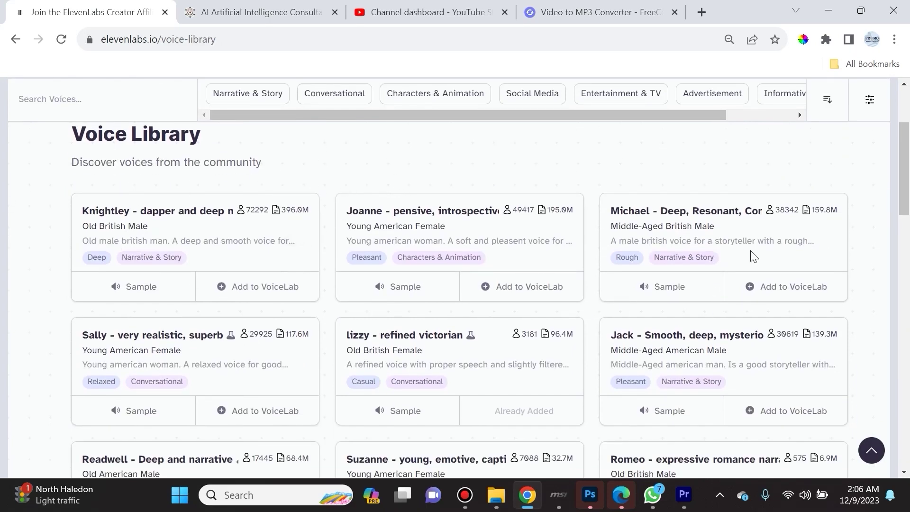
pyautogui.scroll(-2, 545, 278)
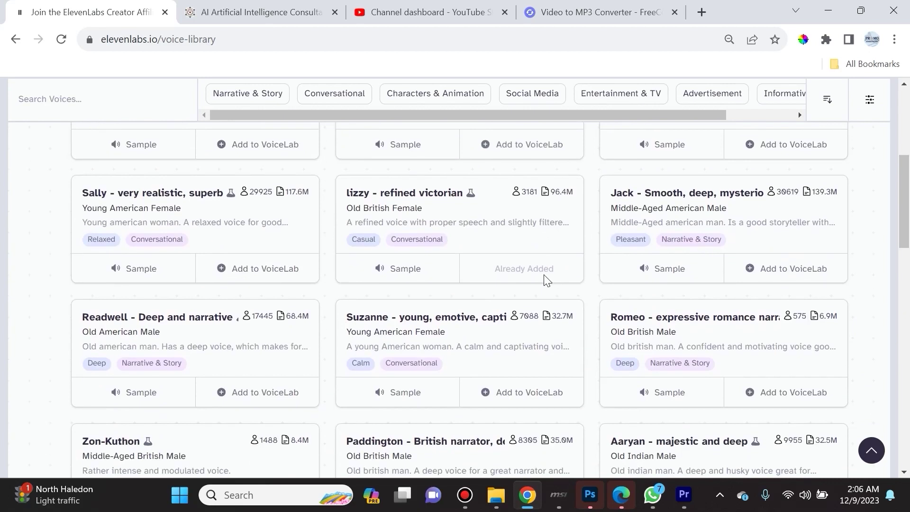
pyautogui.scroll(-2, 544, 277)
pyautogui.scroll(-1, 544, 275)
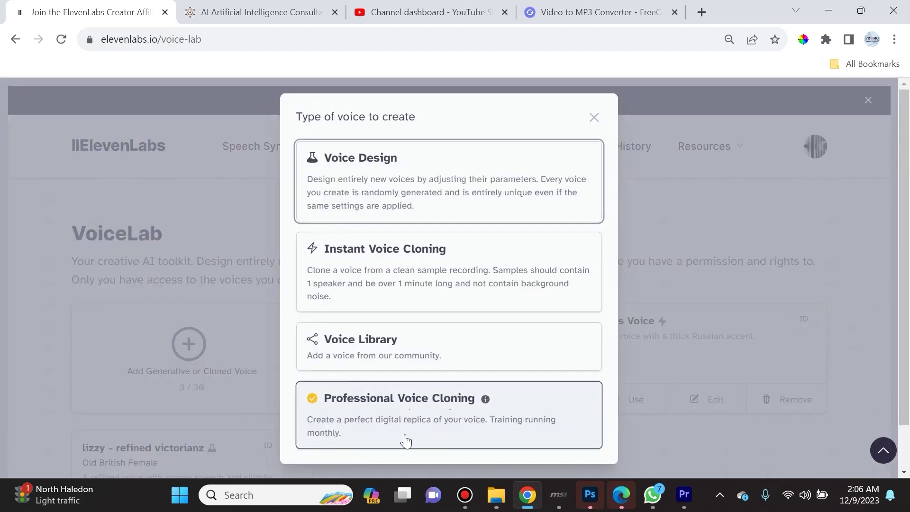
# Step: Open the Professional Voice Cloning information page
pyautogui.click(384, 439)
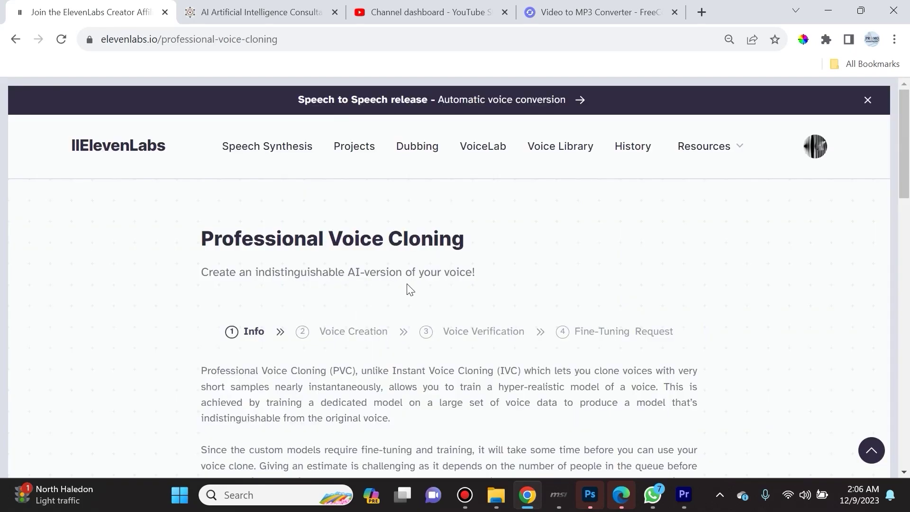
pyautogui.scroll(-3, 437, 276)
pyautogui.scroll(-3, 438, 275)
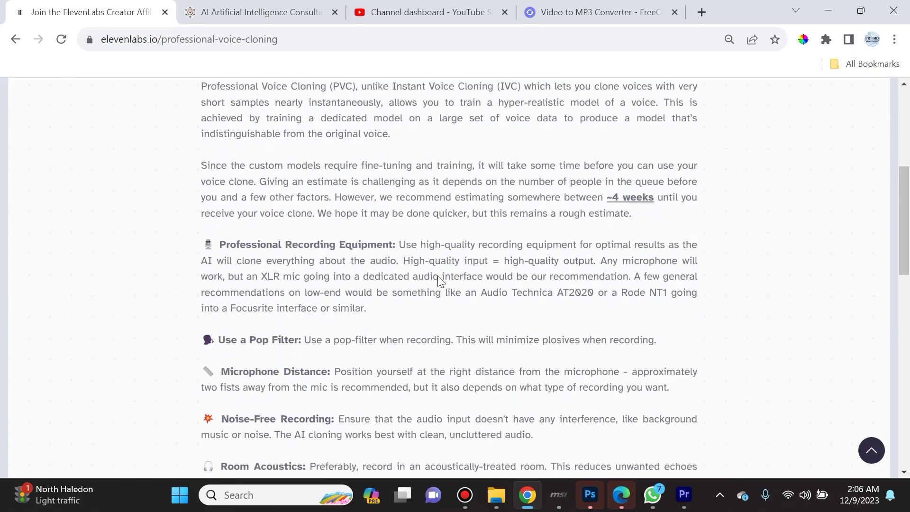
pyautogui.scroll(-3, 437, 276)
pyautogui.scroll(-3, 437, 276)
pyautogui.scroll(-3, 438, 276)
pyautogui.scroll(-3, 437, 275)
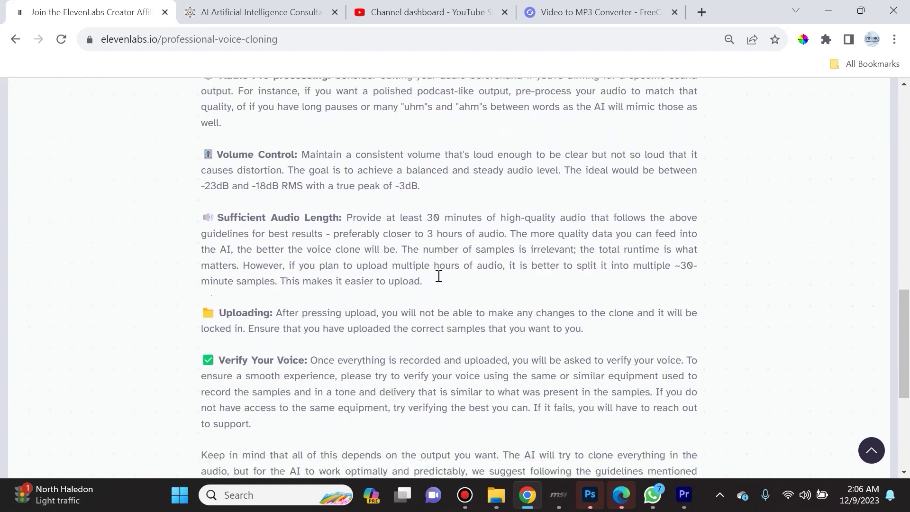
pyautogui.scroll(-3, 437, 275)
pyautogui.scroll(-3, 438, 275)
pyautogui.scroll(5, 361, 328)
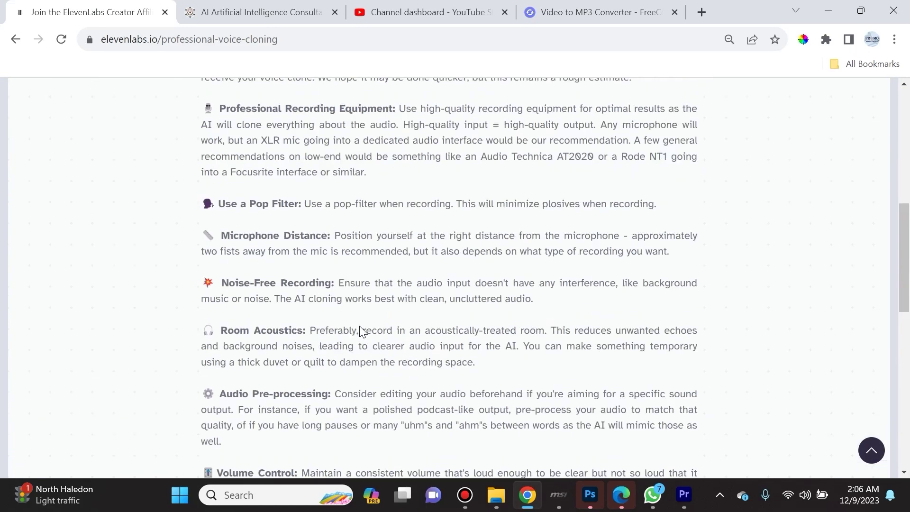
pyautogui.scroll(8, 361, 328)
pyautogui.scroll(-1, 361, 329)
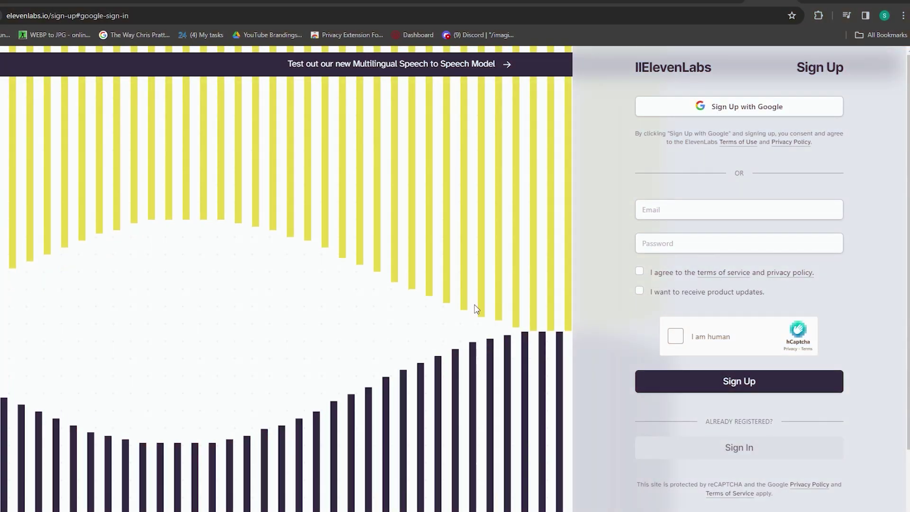
pyautogui.scroll(-1, 210, 308)
pyautogui.scroll(-1, 209, 307)
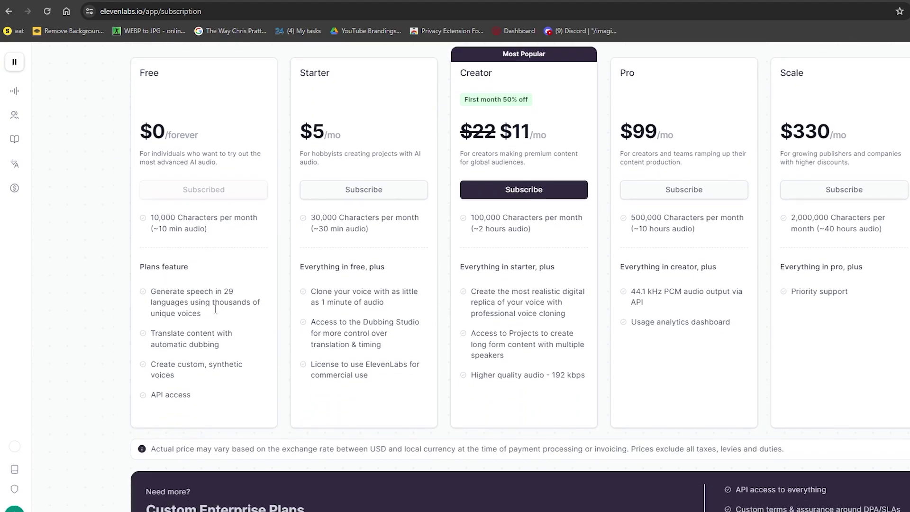
# Step: Go to VoiceLab through the Voices sidebar entry
pyautogui.click(15, 115)
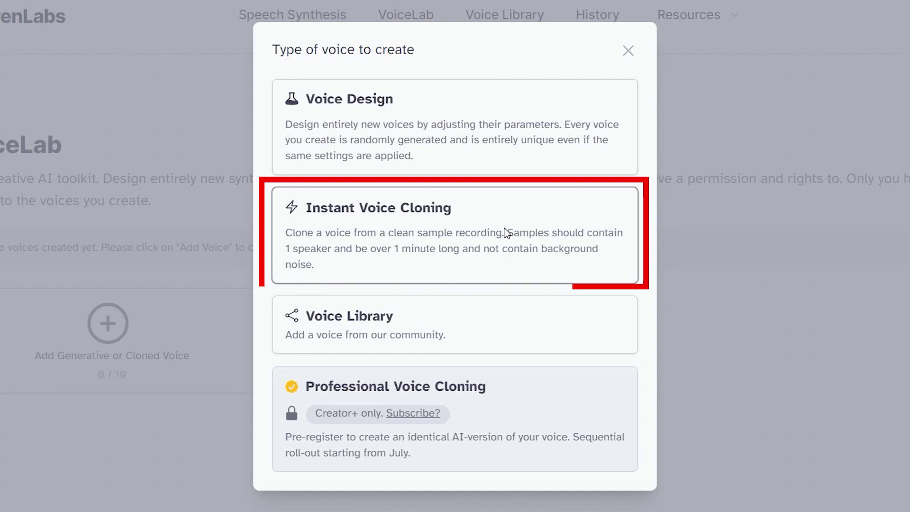
# Step: Instant-clone 'James From Marketing Island' with consent confirmed, then use it for speech
pyautogui.click(506, 233)
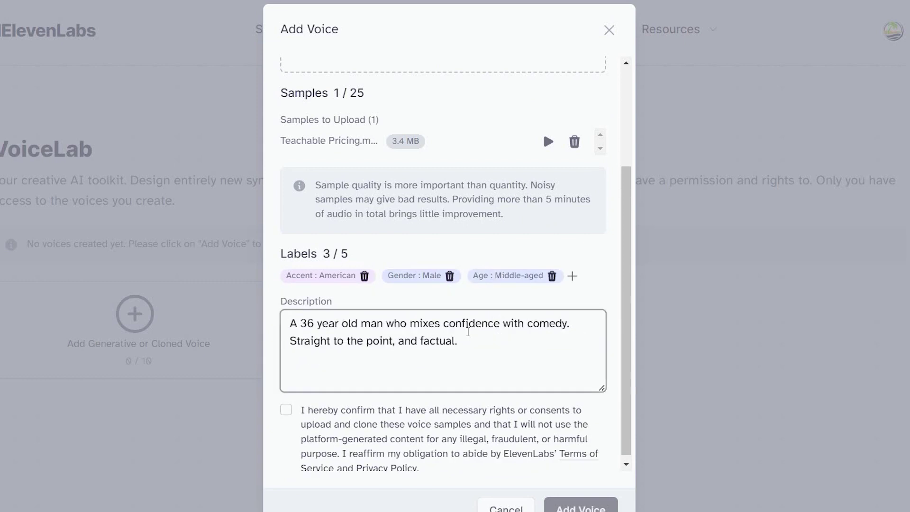
pyautogui.click(287, 404)
pyautogui.scroll(-1, 441, 420)
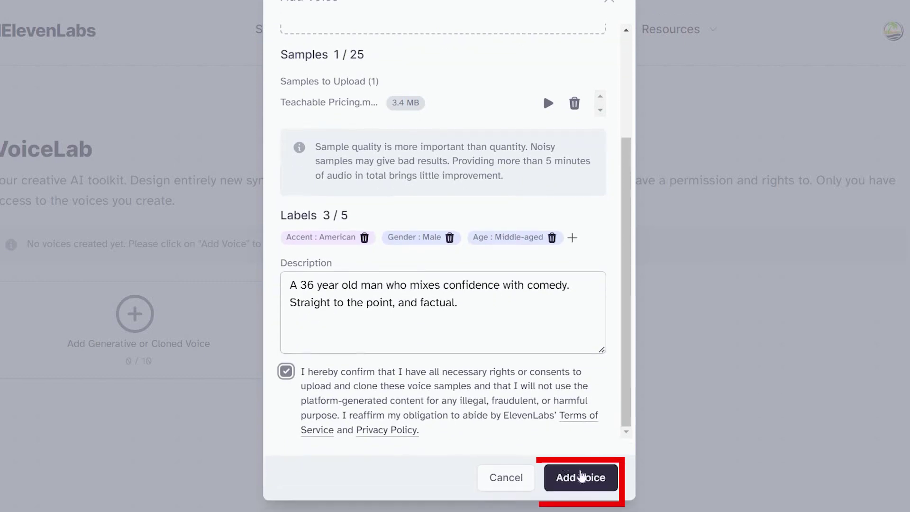
pyautogui.click(589, 478)
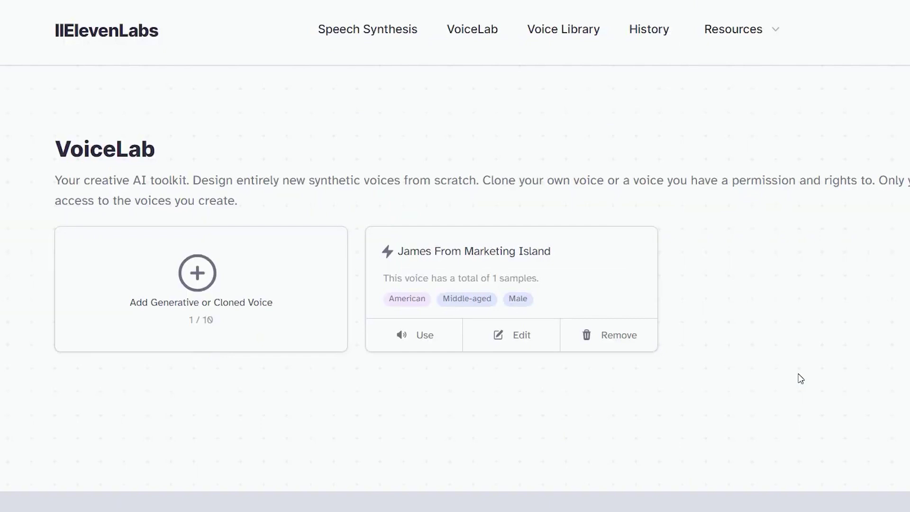
pyautogui.click(414, 339)
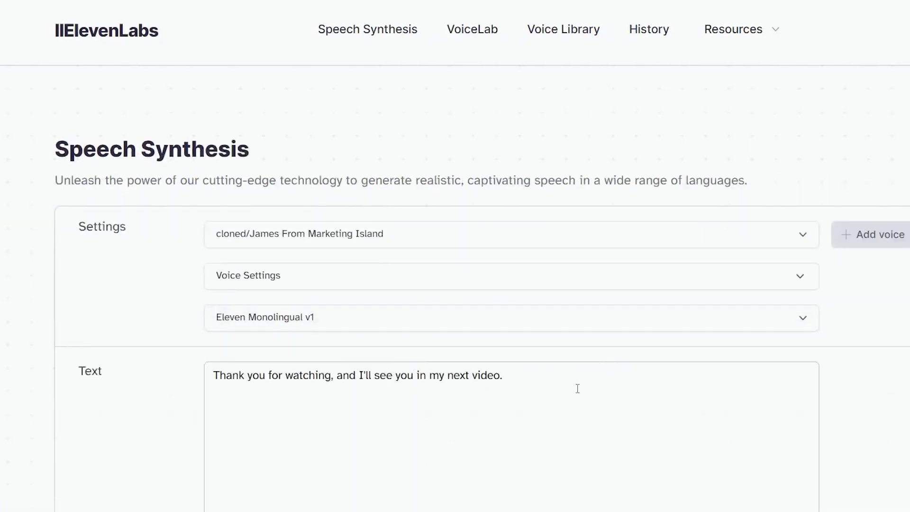
pyautogui.scroll(-4, 577, 389)
# Step: Generate the thank-you closing line in the James From Marketing Island voice
pyautogui.click(577, 398)
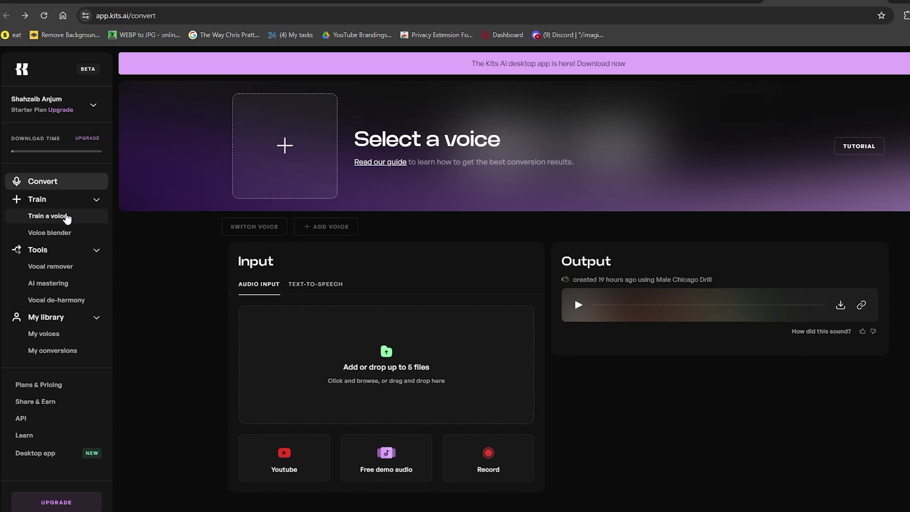
# Step: Go to the Train a voice page from the left sidebar
pyautogui.click(48, 216)
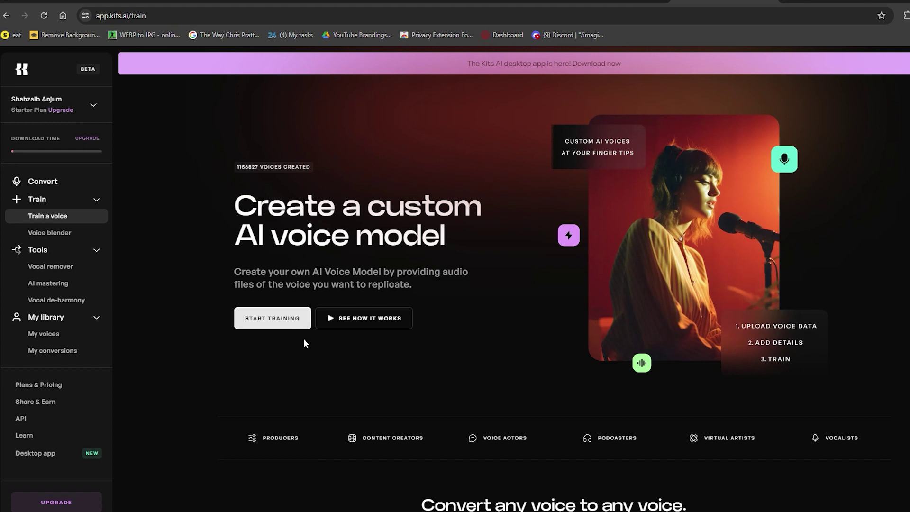
pyautogui.scroll(-4, 304, 342)
pyautogui.scroll(-2, 304, 343)
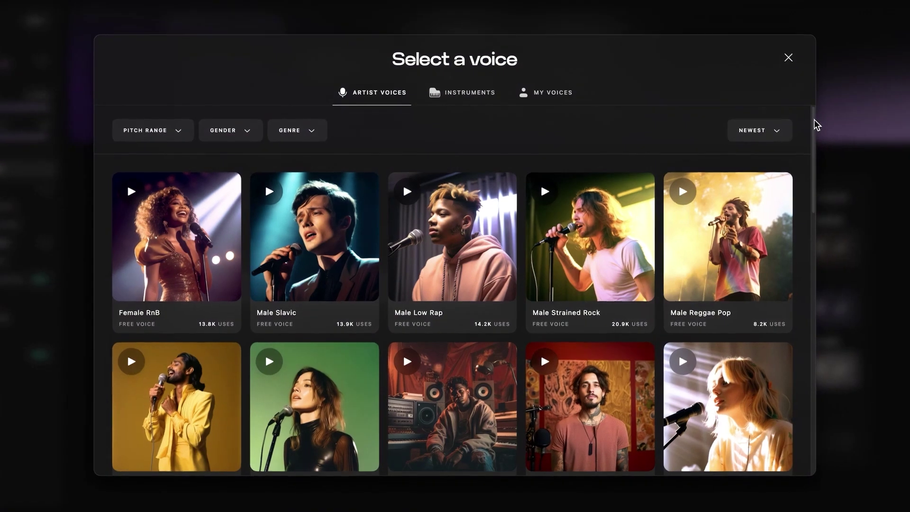
pyautogui.scroll(-3, 818, 137)
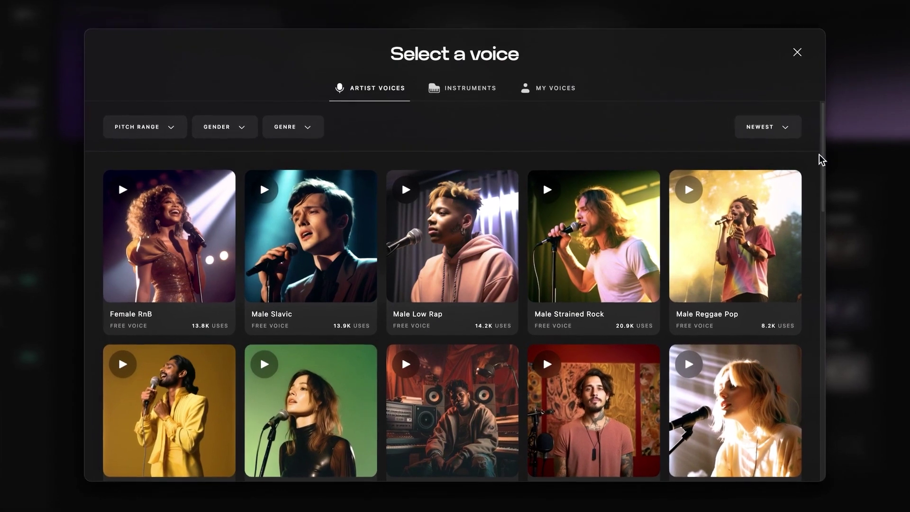
pyautogui.scroll(-2, 814, 126)
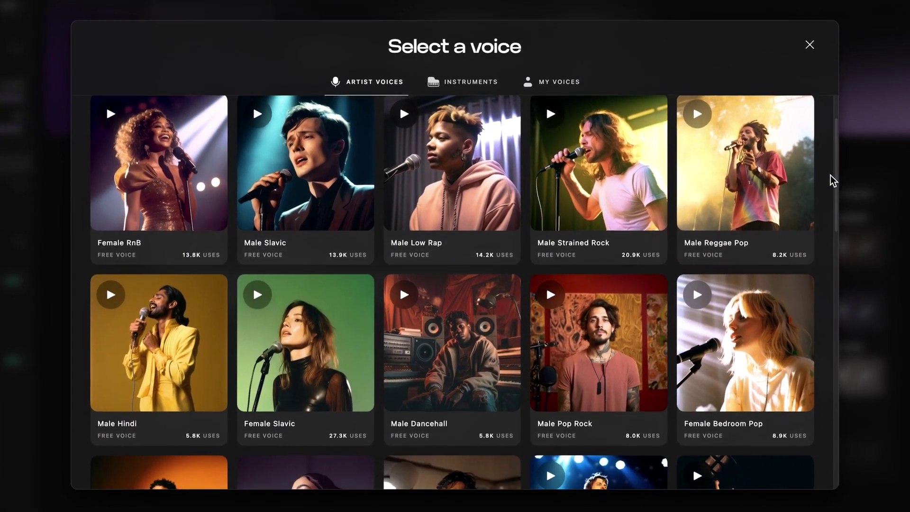
pyautogui.scroll(-2, 825, 172)
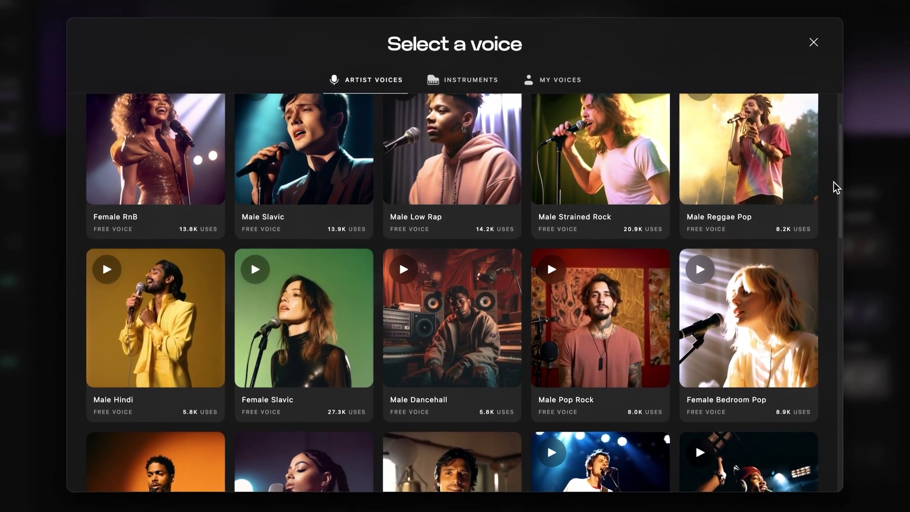
pyautogui.moveTo(402, 140)
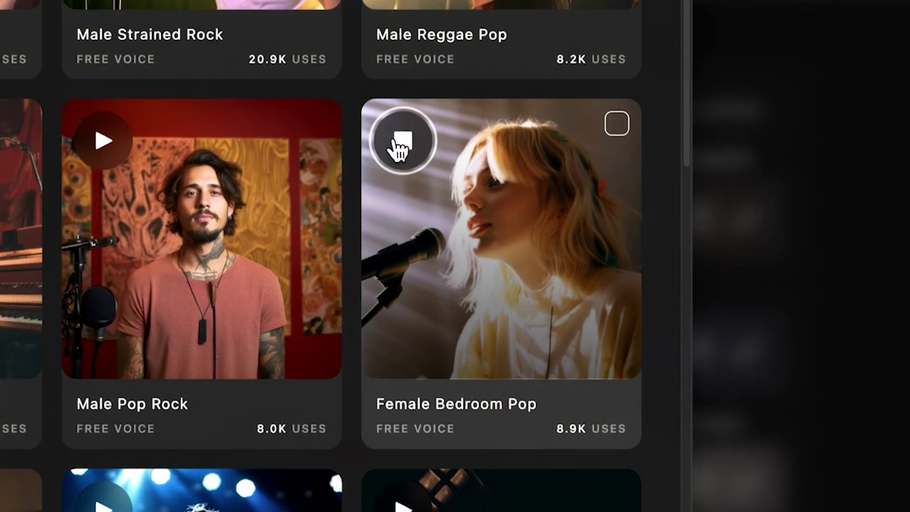
# Step: Tick the Female Bedroom Pop card in the Artist Voices catalogue
pyautogui.click(617, 125)
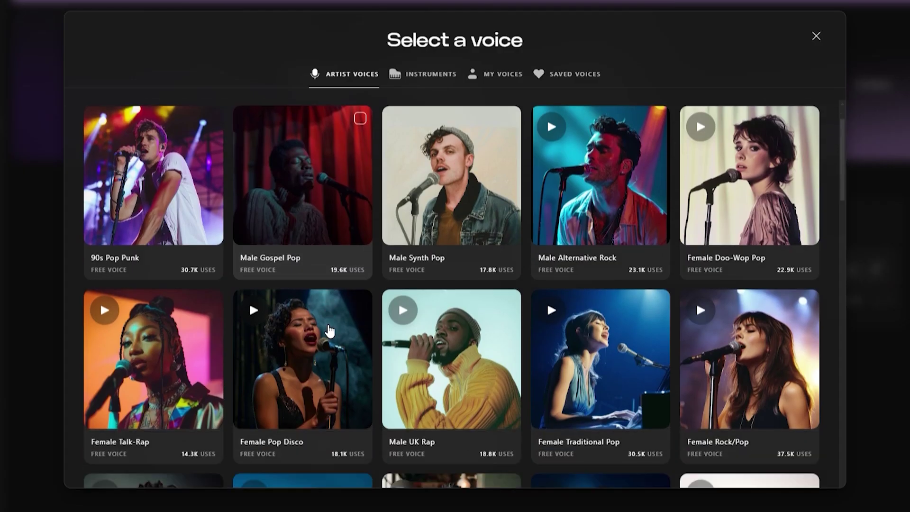
pyautogui.scroll(-2, 329, 331)
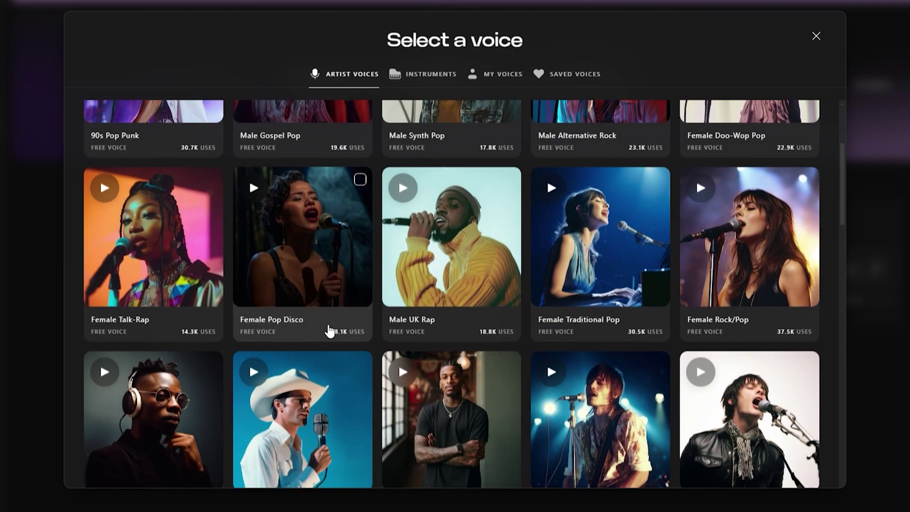
pyautogui.scroll(-2, 329, 331)
pyautogui.scroll(-2, 329, 330)
pyautogui.scroll(-2, 329, 331)
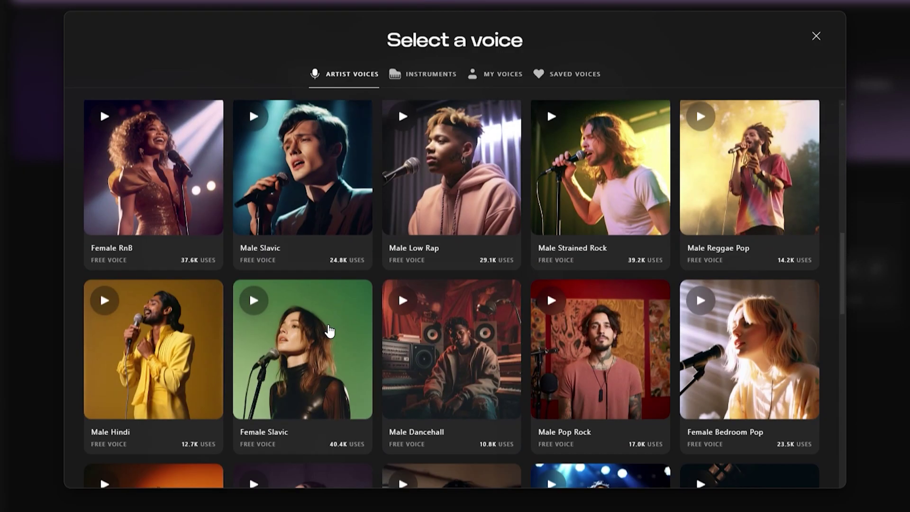
pyautogui.scroll(-1, 329, 330)
pyautogui.scroll(-2, 329, 330)
pyautogui.scroll(-2, 329, 331)
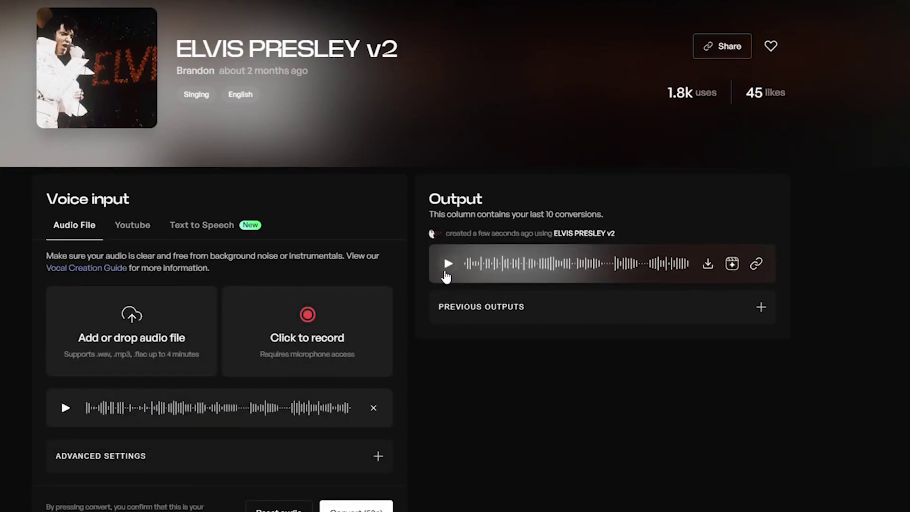
# Step: Play back the ELVIS PRESLEY v2 result in the Output audio player
pyautogui.click(448, 264)
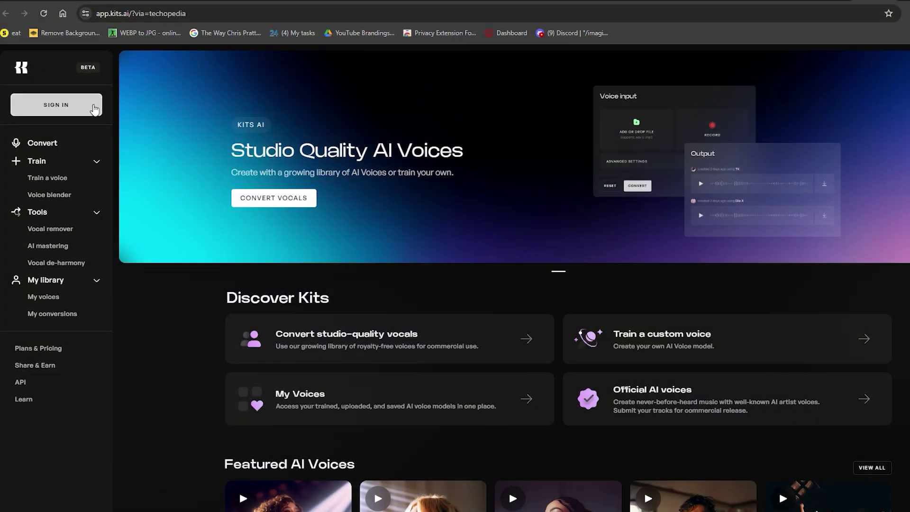
# Step: Sign in to Kits AI, choose Male Chicago Drill under Convert, and start microphone recording
pyautogui.click(92, 108)
pyautogui.scroll(-2, 182, 334)
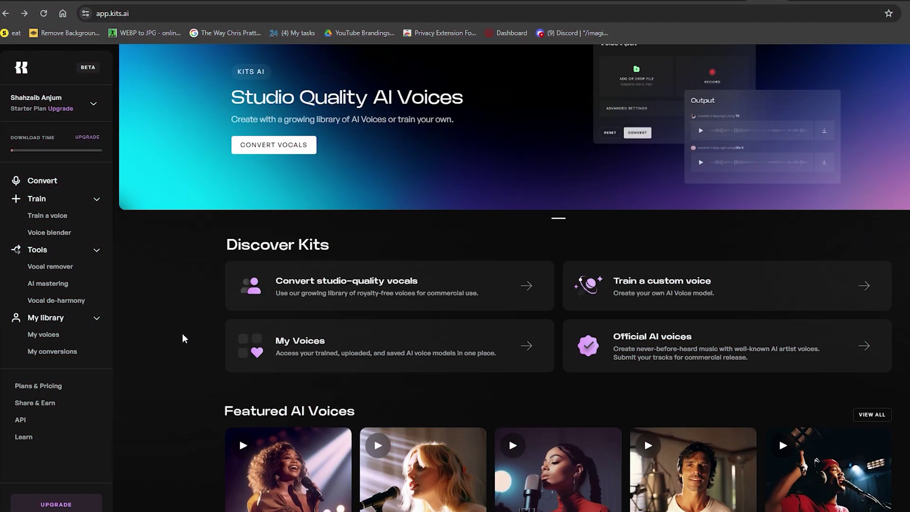
pyautogui.scroll(-2, 183, 334)
pyautogui.click(297, 242)
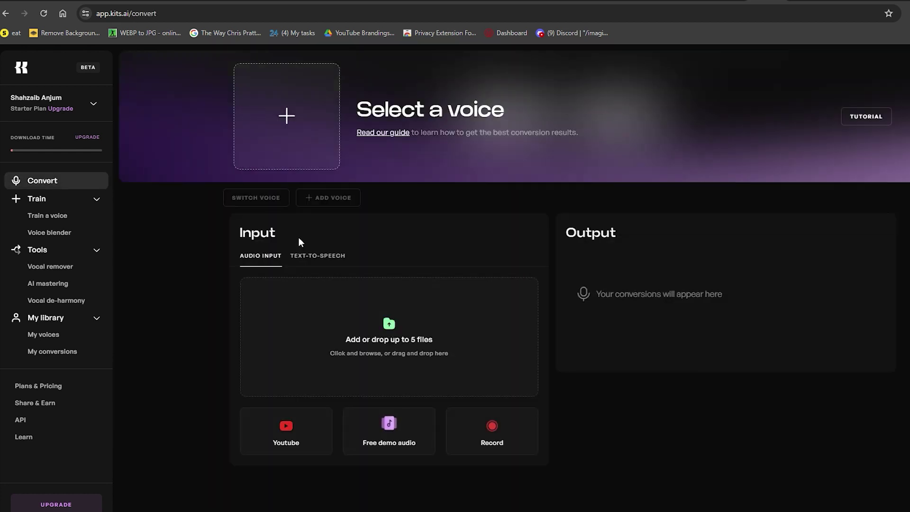
pyautogui.click(324, 171)
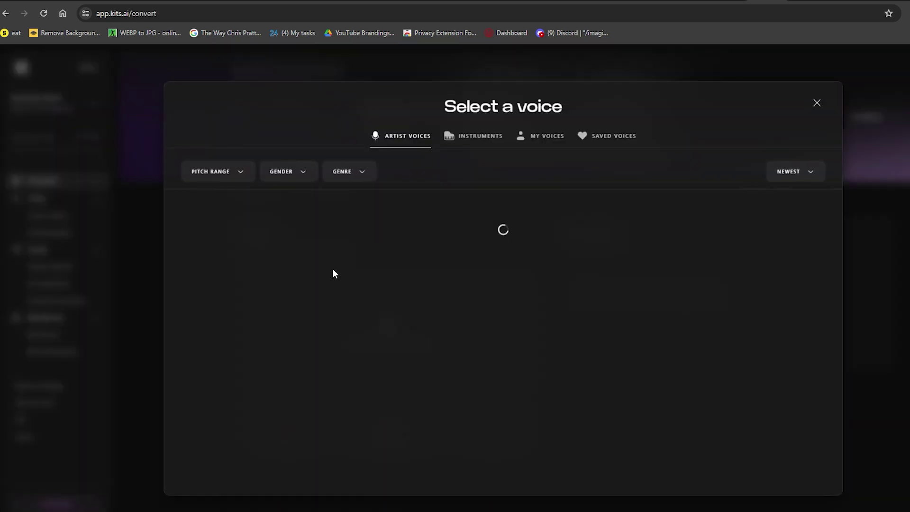
pyautogui.scroll(-3, 335, 272)
pyautogui.scroll(2, 337, 274)
pyautogui.click(501, 341)
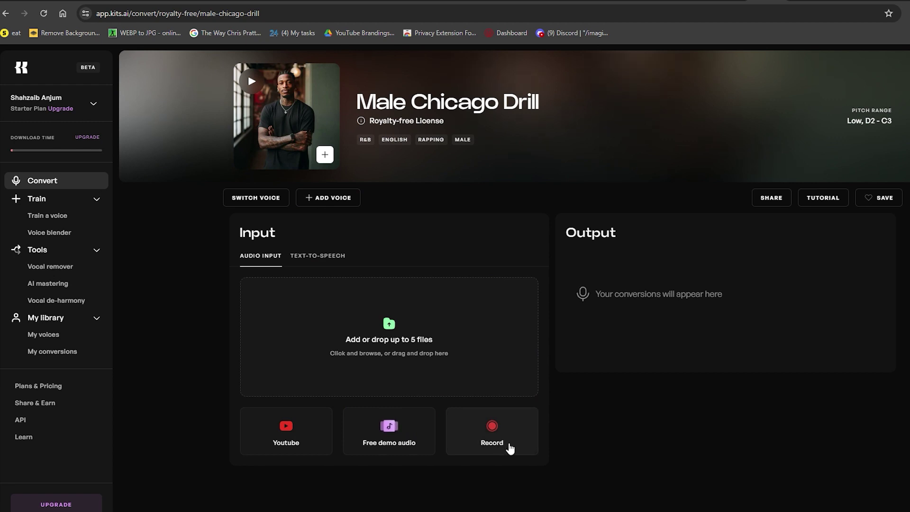
pyautogui.click(510, 446)
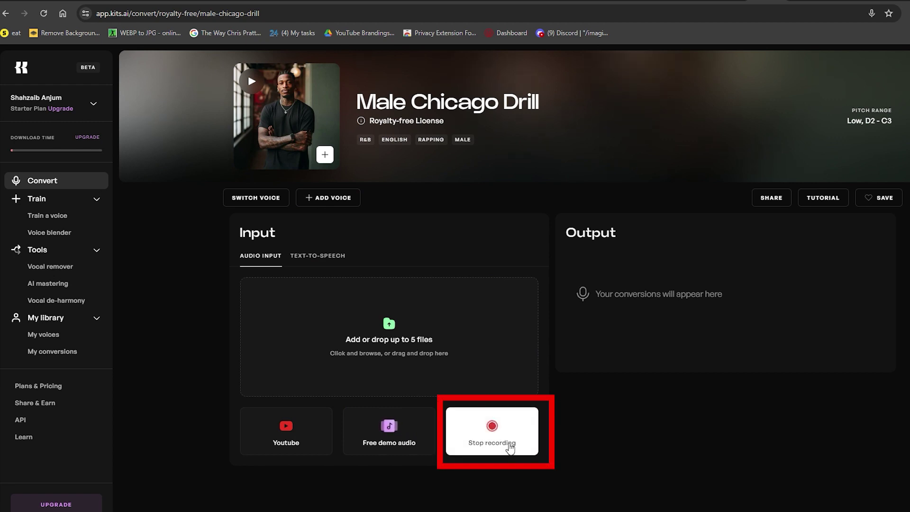
# Step: Try the YouTube input option, then switch from audio-file input to text-to-speech input
pyautogui.click(292, 448)
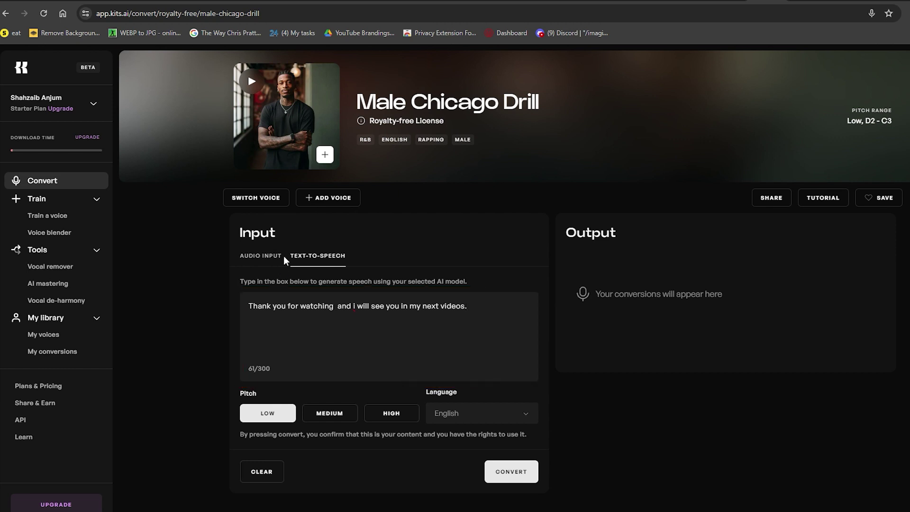
pyautogui.click(259, 258)
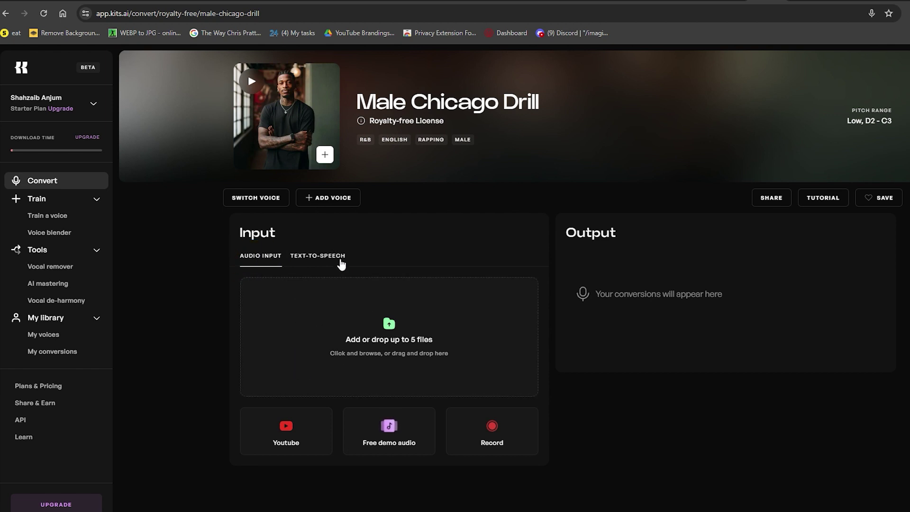
pyautogui.click(318, 256)
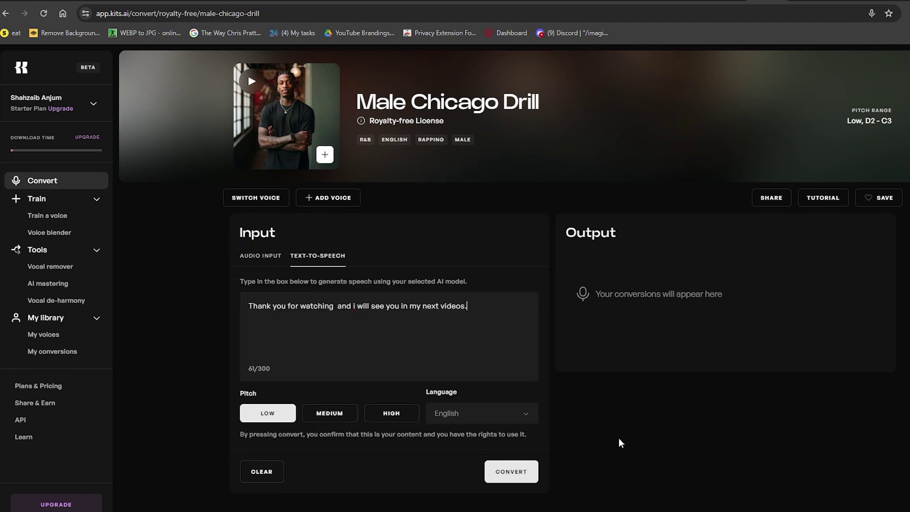
# Step: Start converting the typed thank-you line with Pitch kept on LOW
pyautogui.click(521, 473)
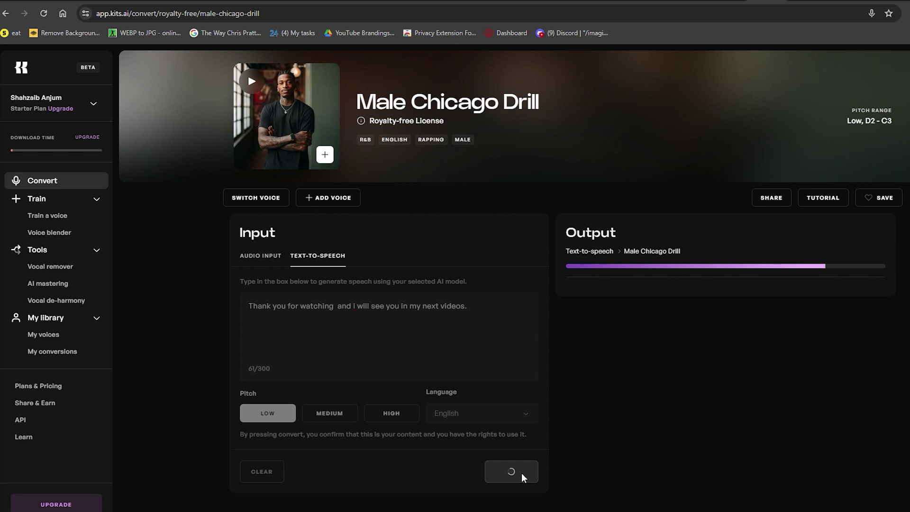